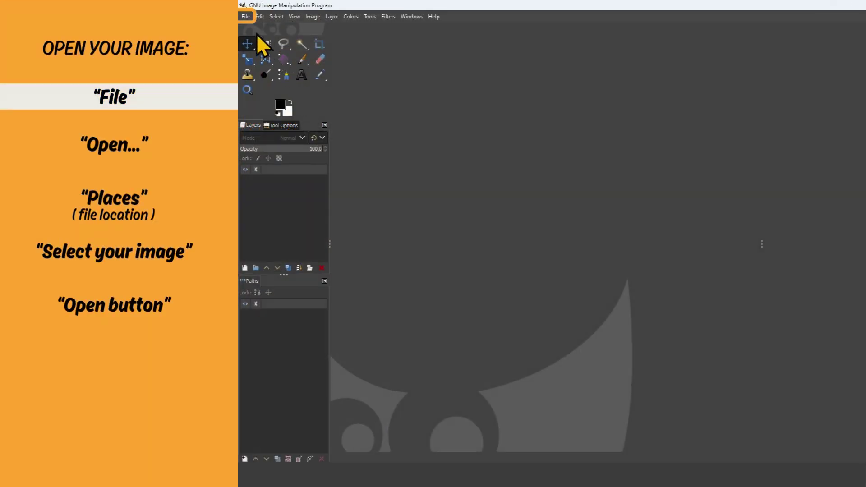
Open the portrait w.png from the Desktop folder via File > Open.
click(245, 18)
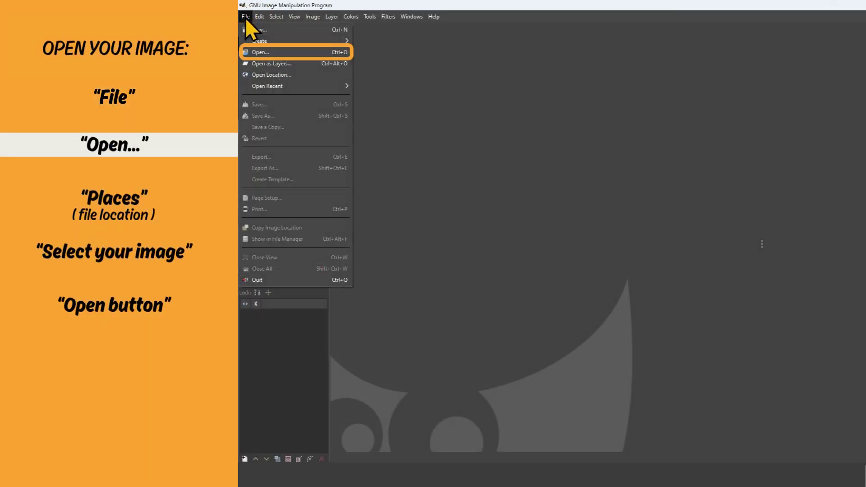
click(277, 54)
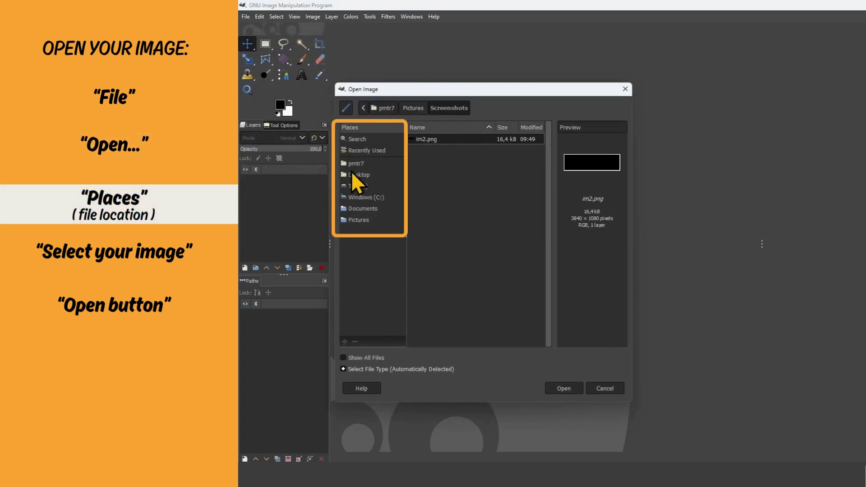
click(377, 174)
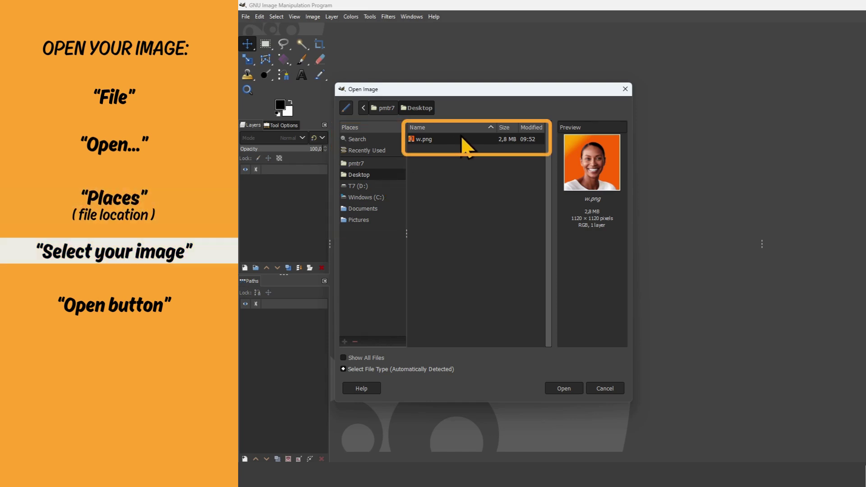
click(579, 392)
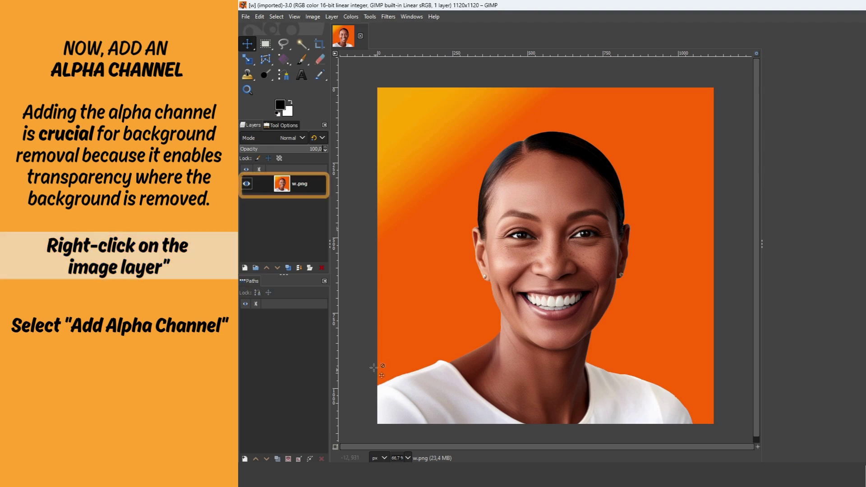
Add an alpha channel to the w.png layer, then activate Fuzzy Select with its Tool Options showing.
right_click(313, 179)
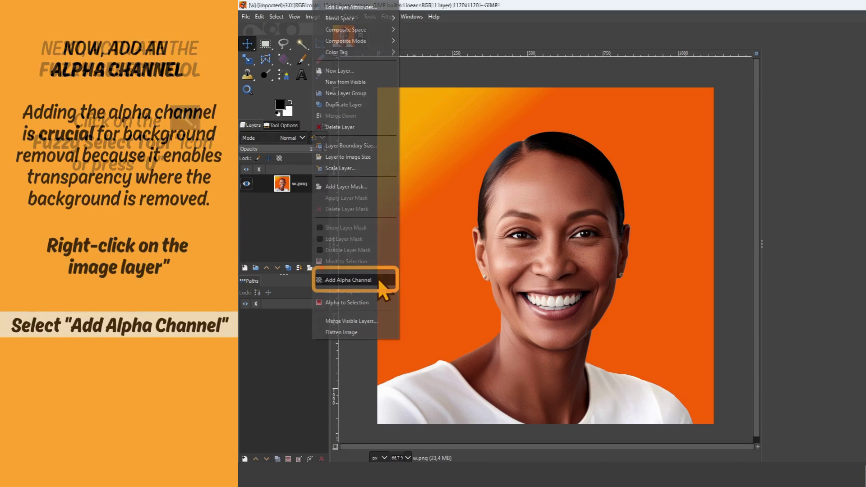
click(378, 280)
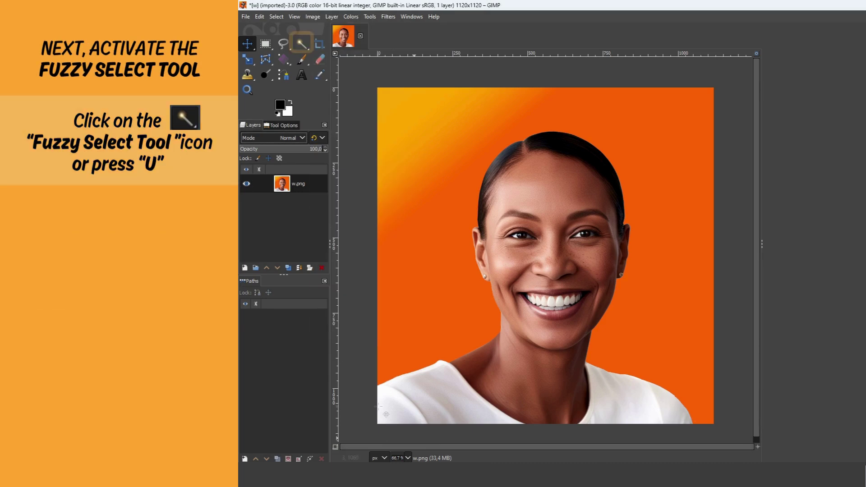
mouse_move(301, 44)
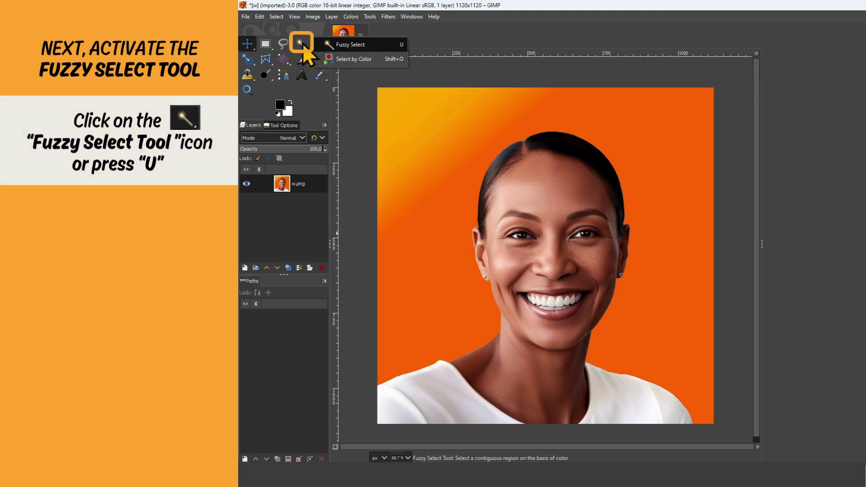
click(380, 46)
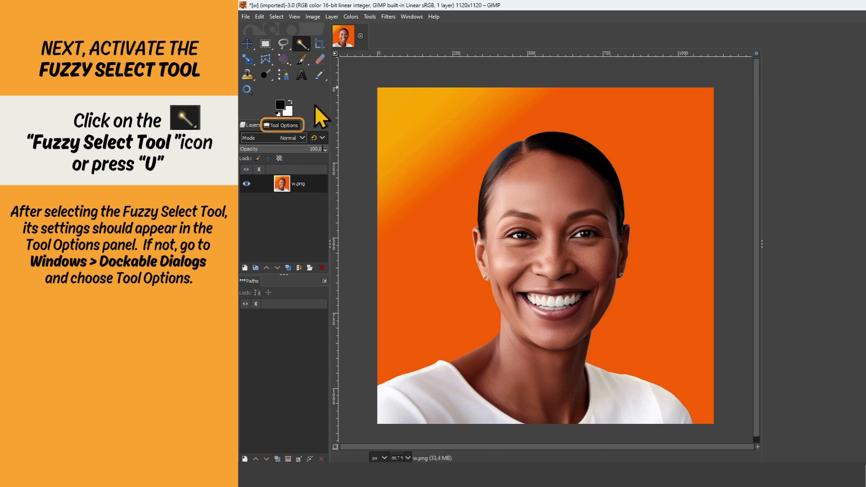
click(287, 125)
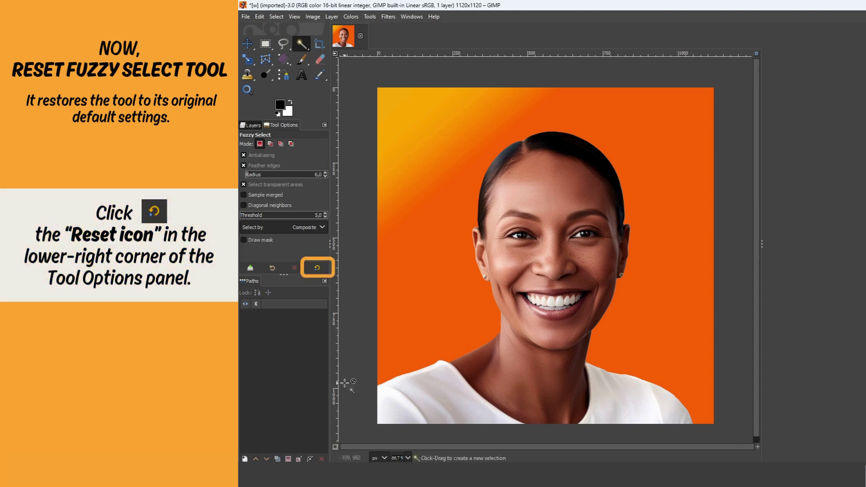
Reset Fuzzy Select options, enable Feather edges with radius lowered by one, and turn on Draw mask.
click(317, 269)
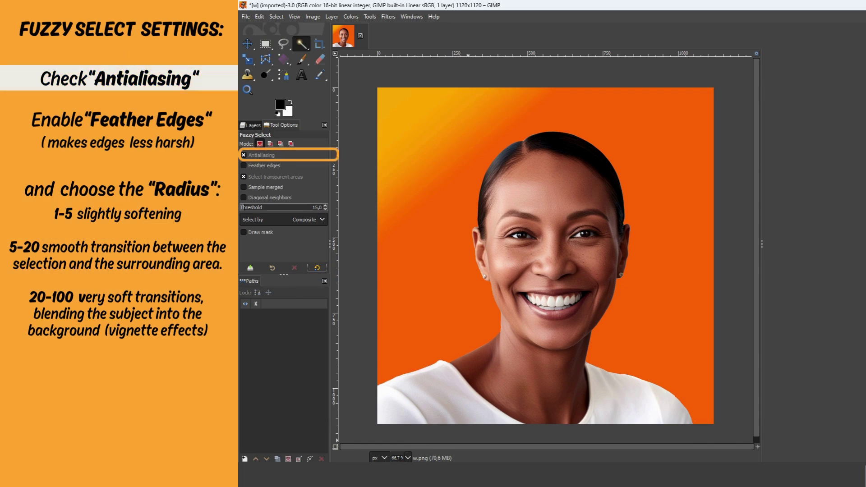
click(317, 165)
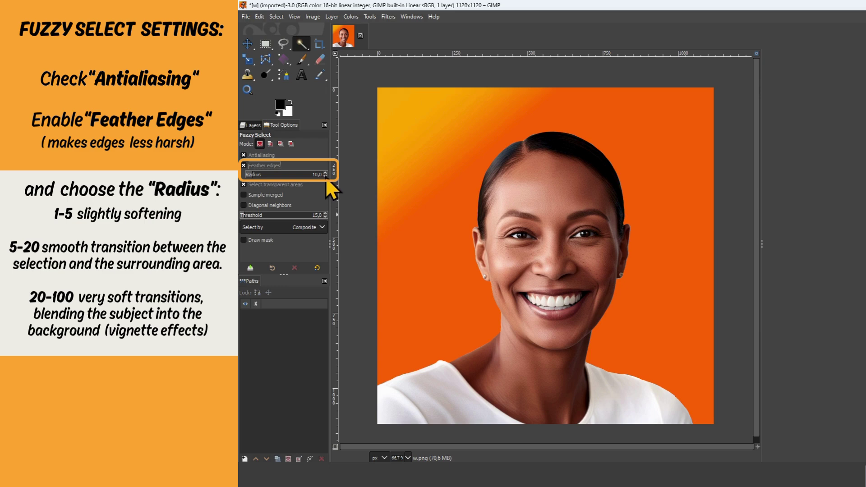
click(325, 176)
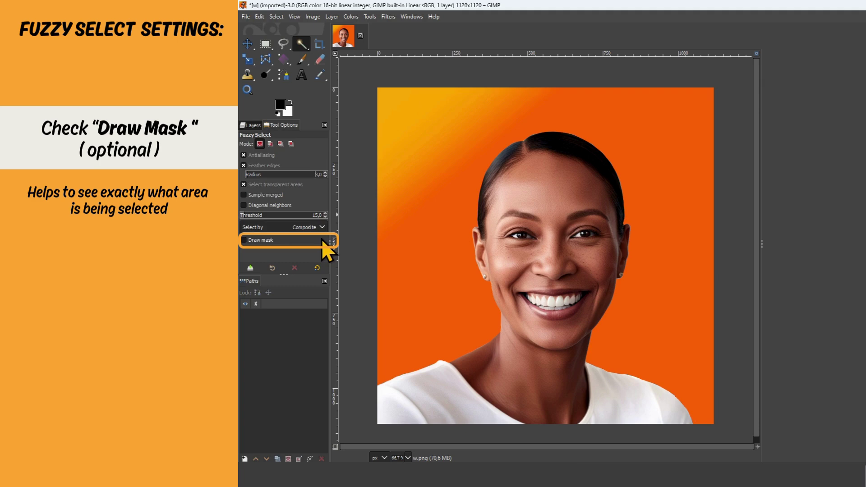
click(321, 239)
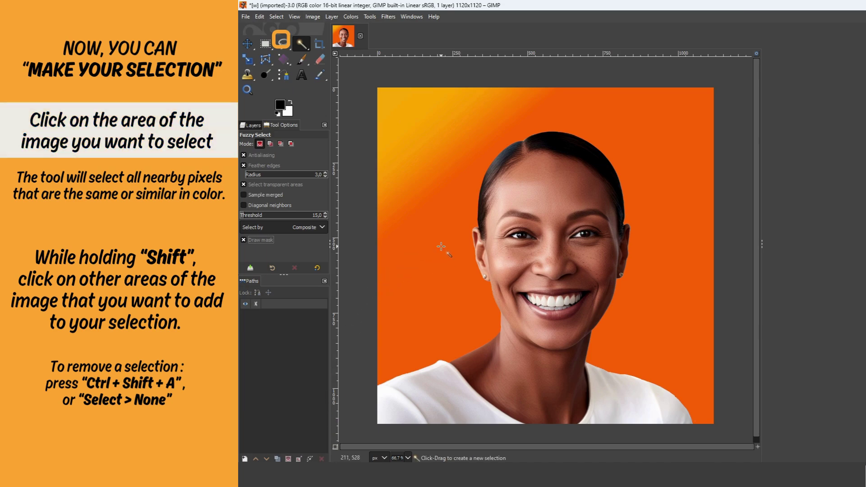
Select the orange background, add the yellow corner and diagonal band, and subtract the forehead patch.
click(441, 246)
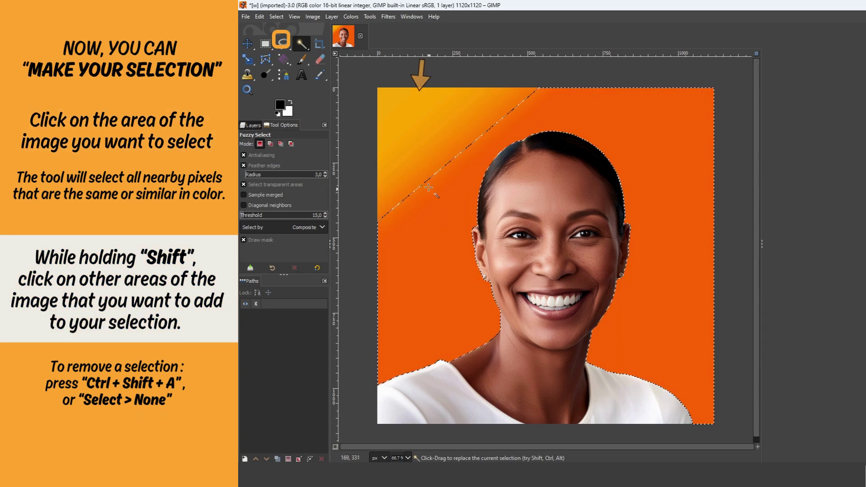
shift+click(410, 116)
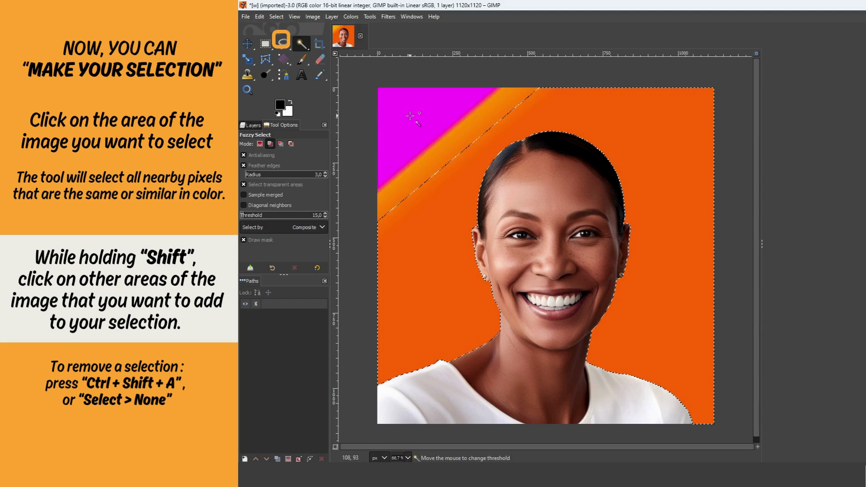
shift+click(437, 153)
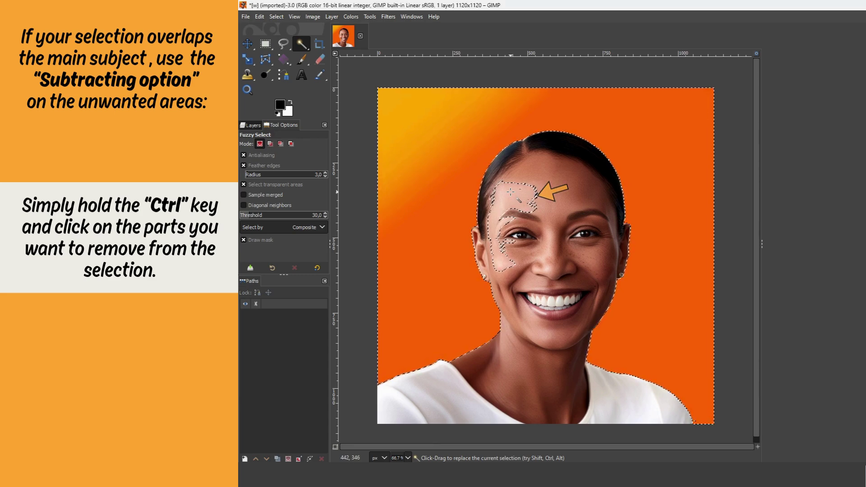
ctrl+click(510, 193)
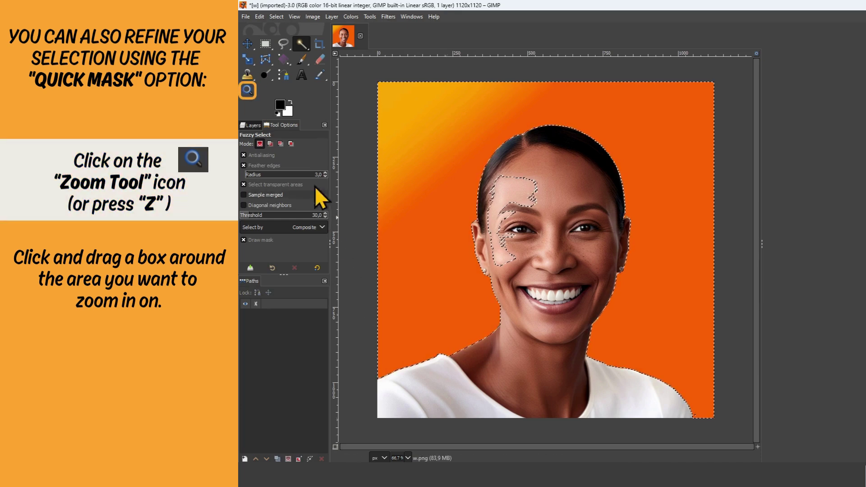
Zoom into the face and paint the forehead and eyebrow patches out of the selection in Quick Mask.
click(247, 92)
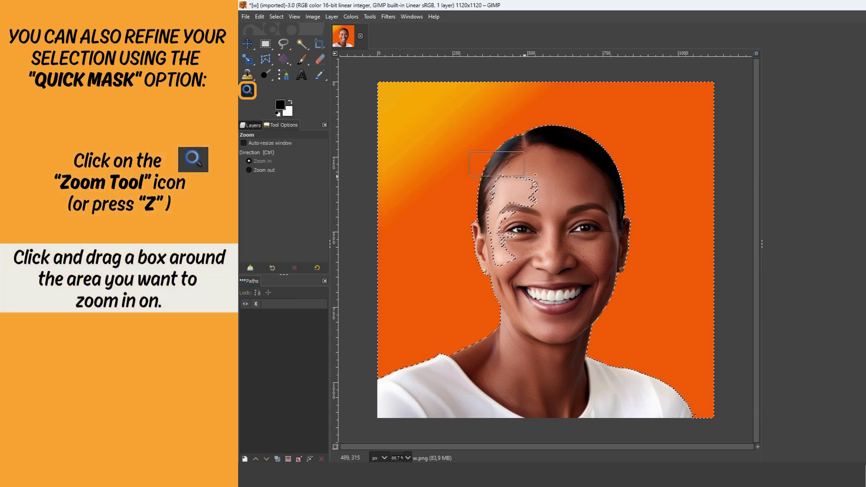
mouse_move(469, 152)
mouse_down()
mouse_move(540, 242)
mouse_move(549, 279)
mouse_up()
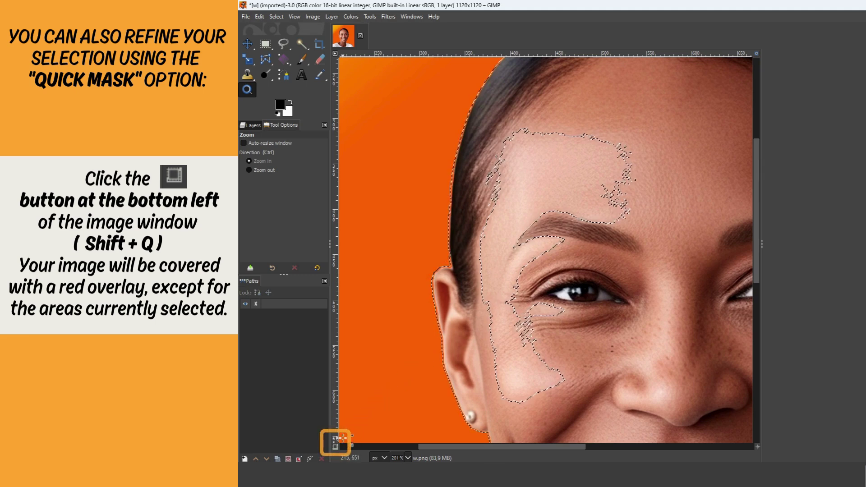
click(335, 447)
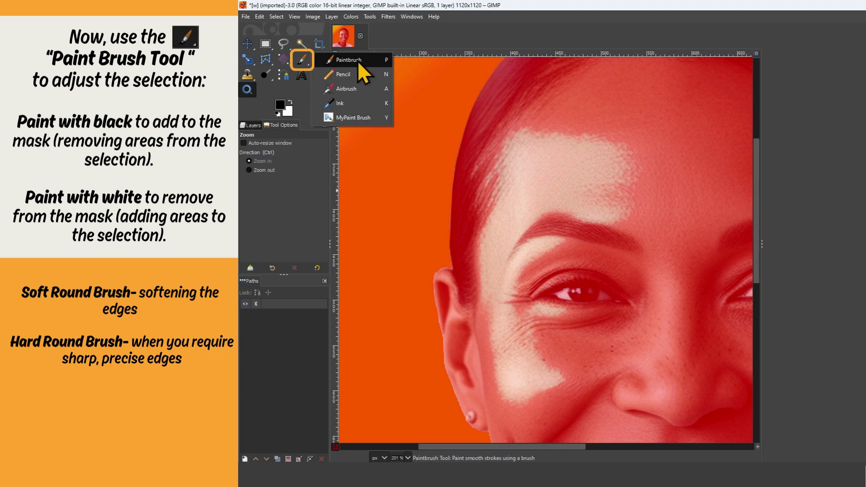
click(357, 60)
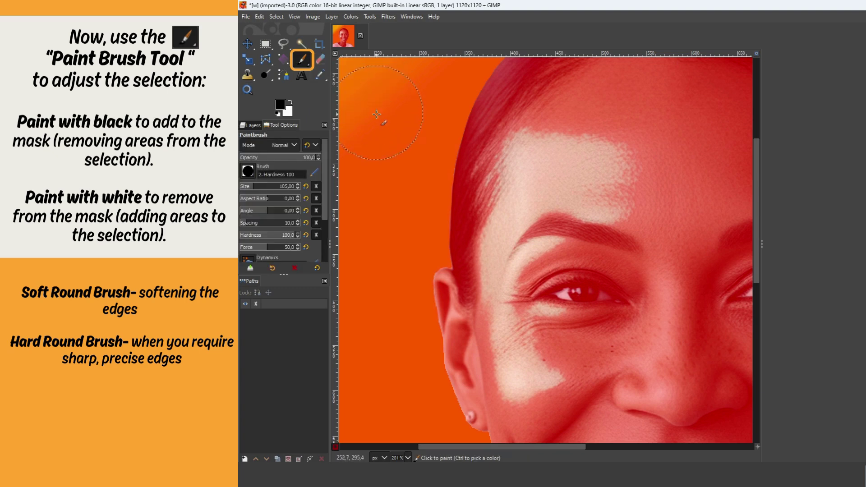
mouse_move(519, 167)
mouse_down()
mouse_move(611, 182)
mouse_move(500, 252)
mouse_move(519, 383)
mouse_move(537, 402)
mouse_up()
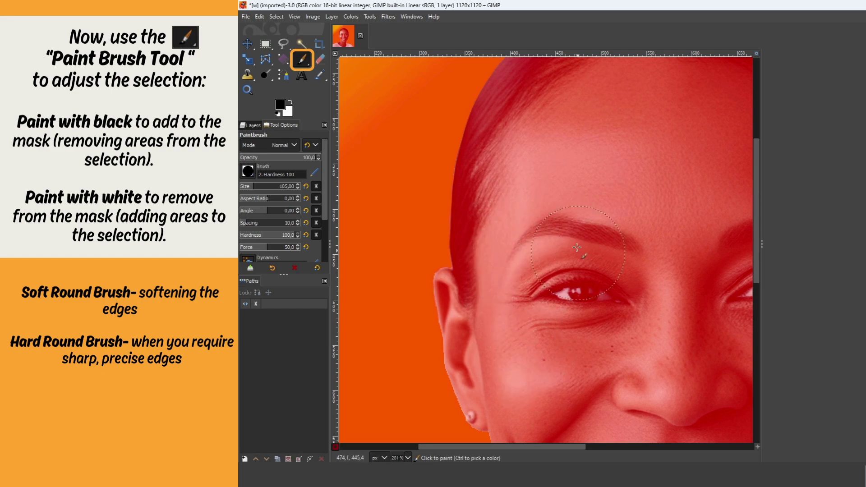
drag(618, 178, 595, 202)
click(335, 447)
click(407, 457)
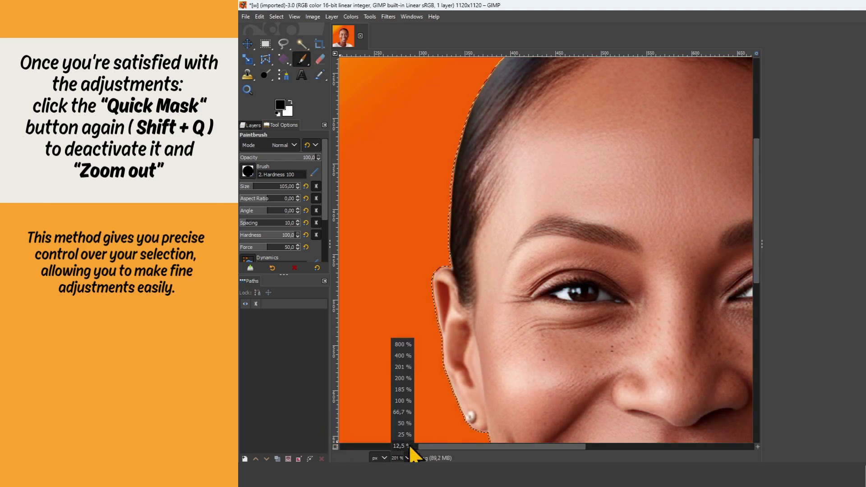
At 66.7% zoom, delete the selected orange background to transparency and select none.
click(402, 412)
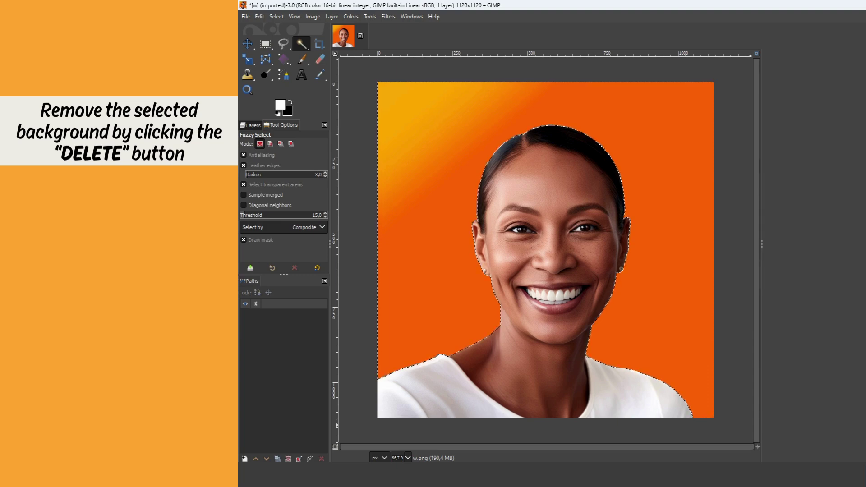
key(Delete)
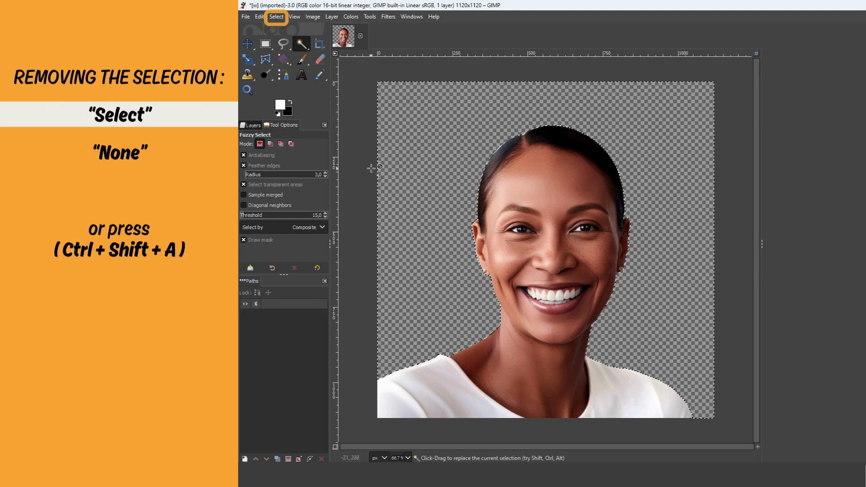
click(279, 18)
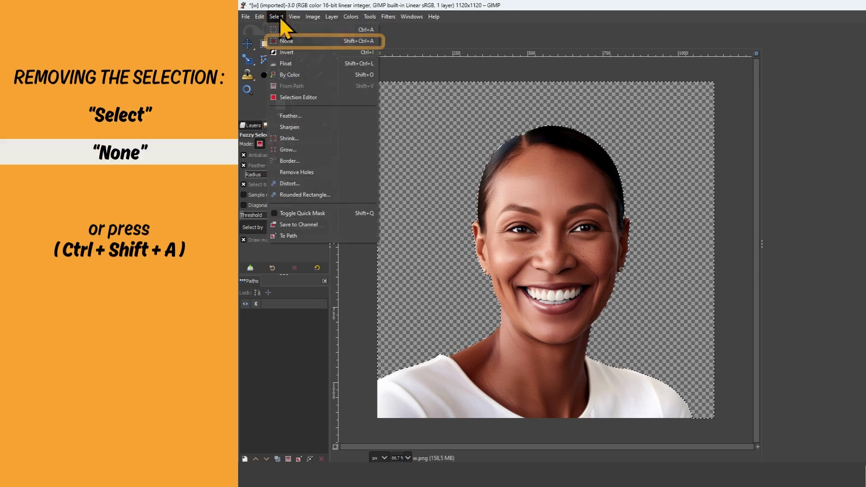
click(315, 42)
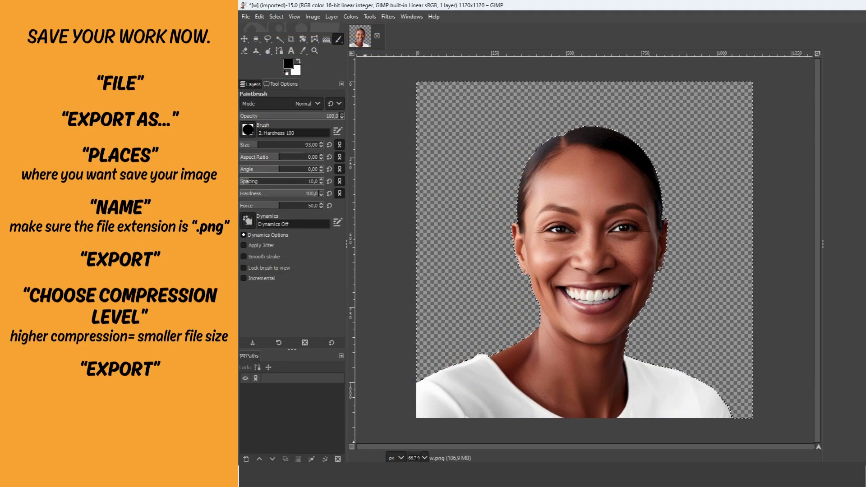
Export the image under the new name w2.png on the Desktop.
click(242, 15)
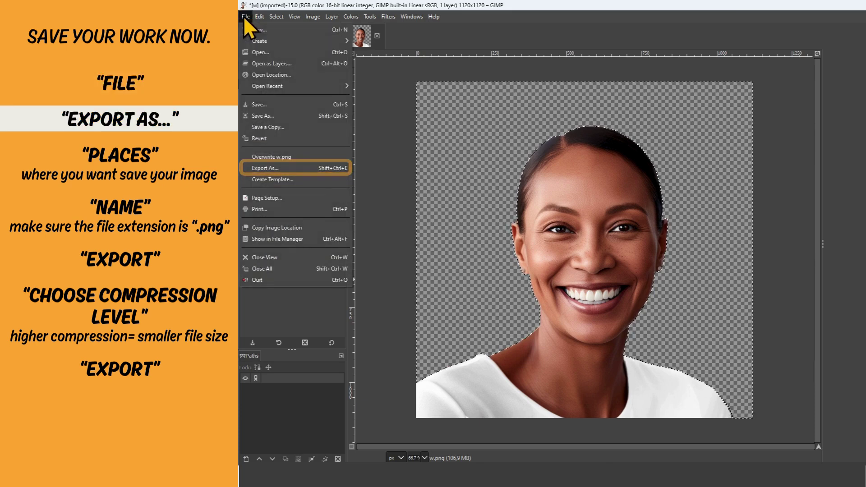
click(257, 168)
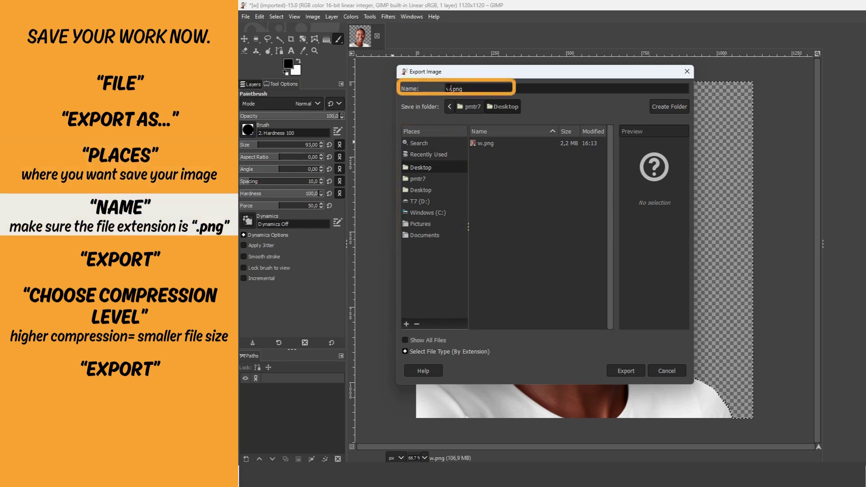
click(450, 89)
text(2)
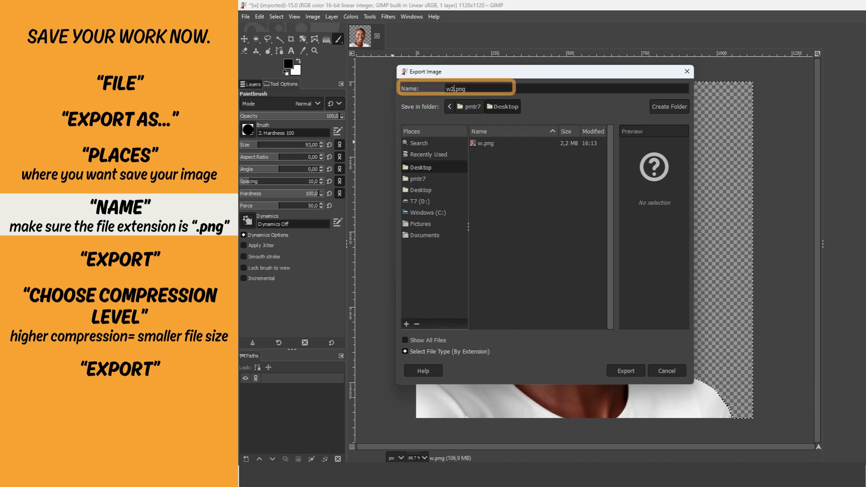
click(626, 371)
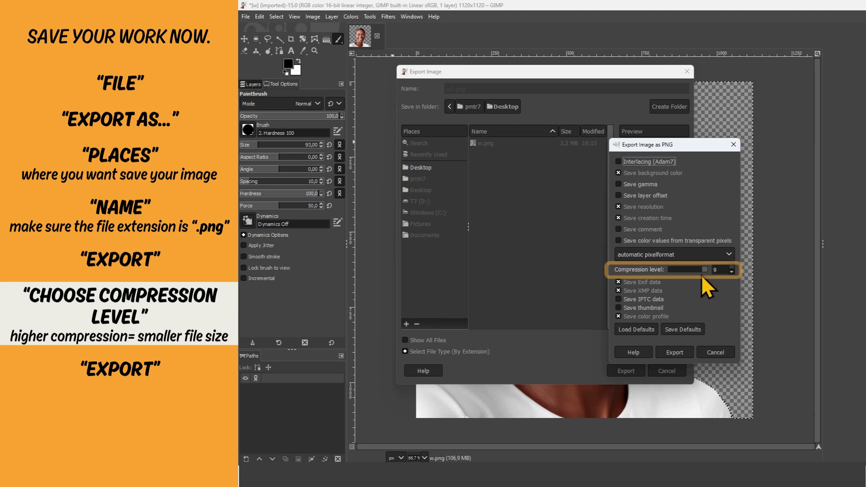
Set the PNG compression level to 7 and finish the export.
drag(705, 270, 694, 269)
drag(687, 269, 696, 268)
click(686, 353)
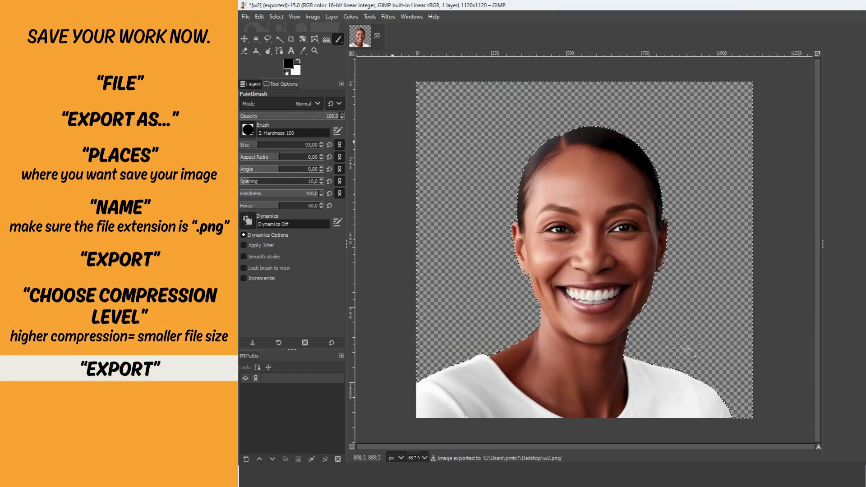